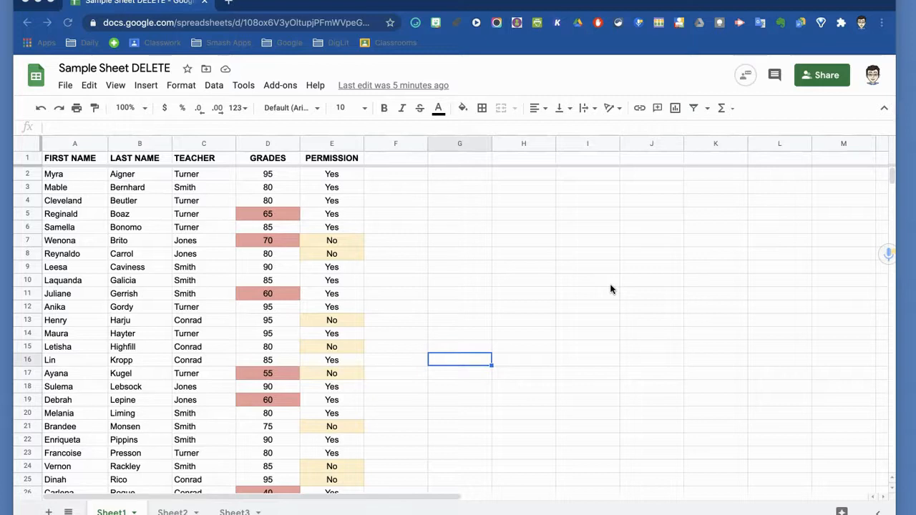
# Step: Enter the formula =A2 in cell H2 to pull in the first name from A2
pyautogui.click(511, 179)
pyautogui.click(511, 178)
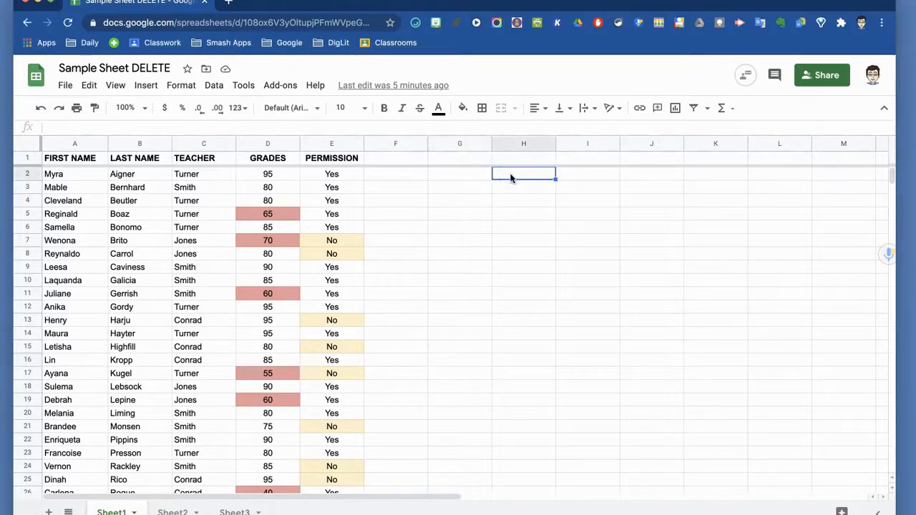
pyautogui.write('=')
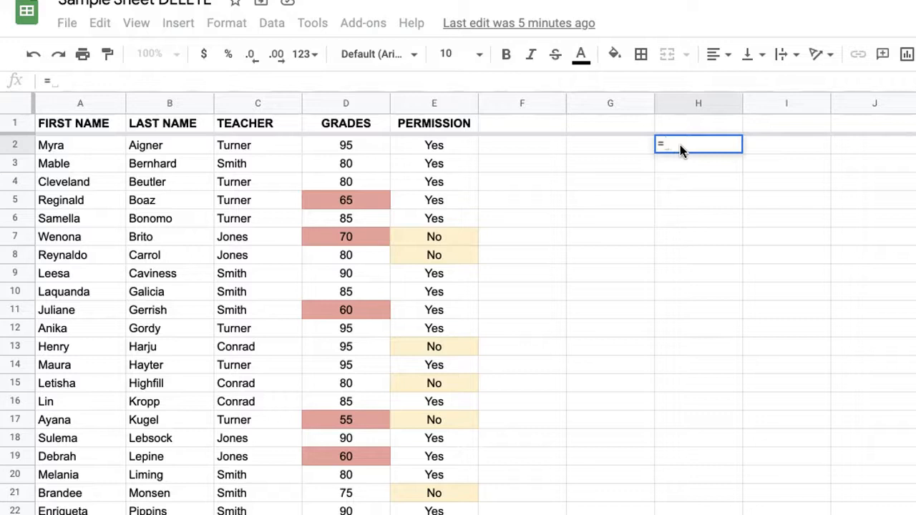
pyautogui.click(710, 141)
pyautogui.write('A2')
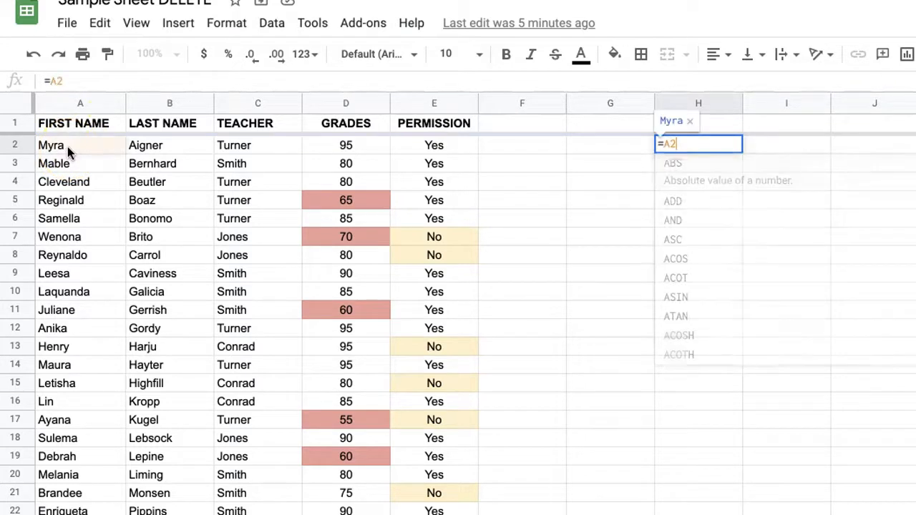
pyautogui.press('BackSpace')
pyautogui.press('BackSpace')
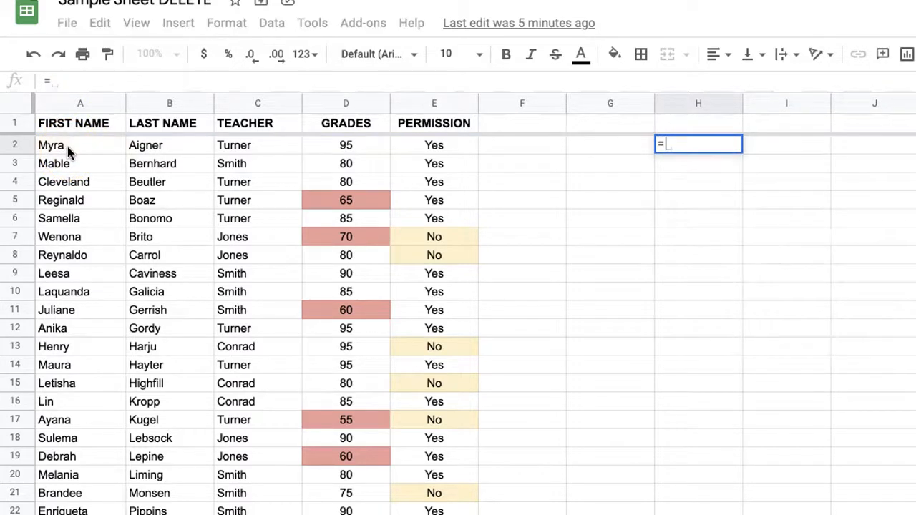
pyautogui.click(67, 149)
pyautogui.click(80, 145)
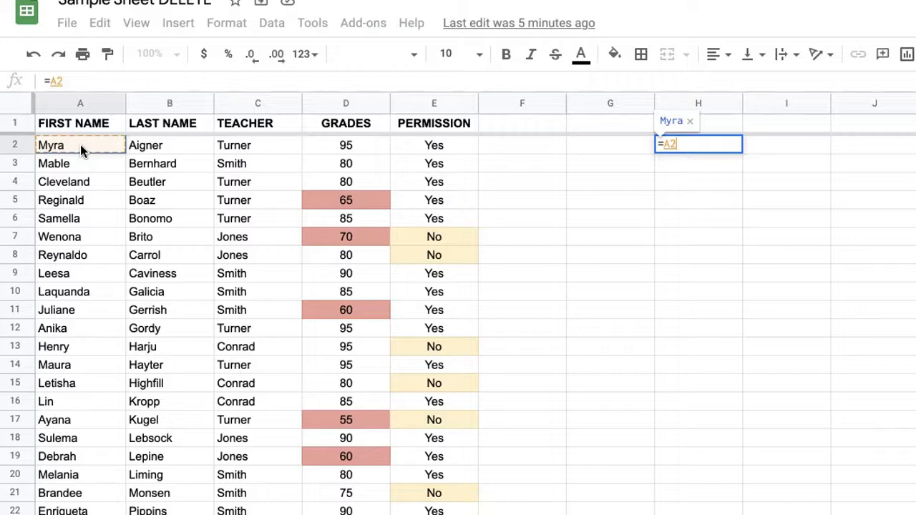
pyautogui.press('Return')
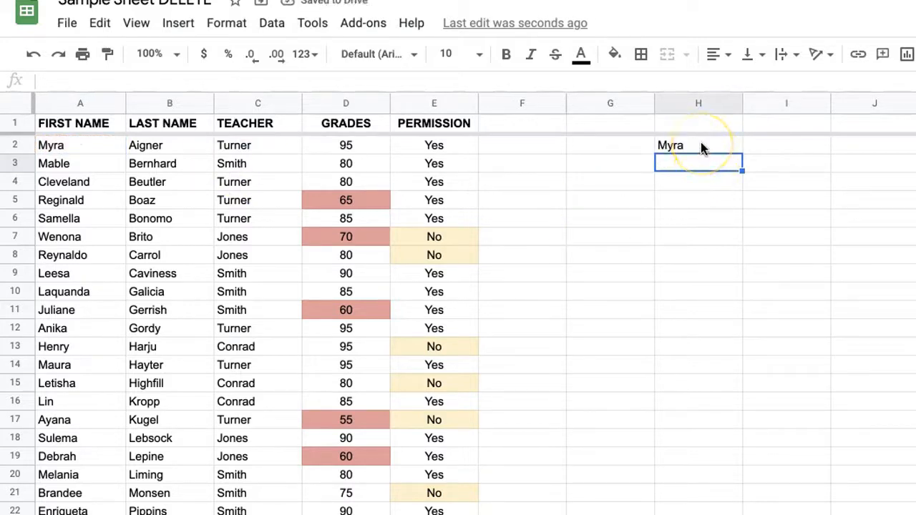
# Step: Replace the first name in cell A2 with a different first name
pyautogui.click(91, 149)
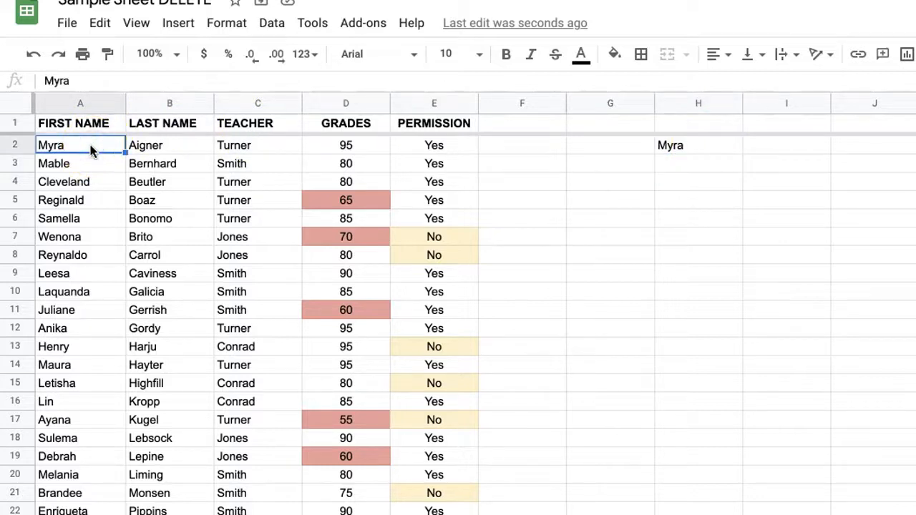
pyautogui.write('Molly')
pyautogui.press('Return')
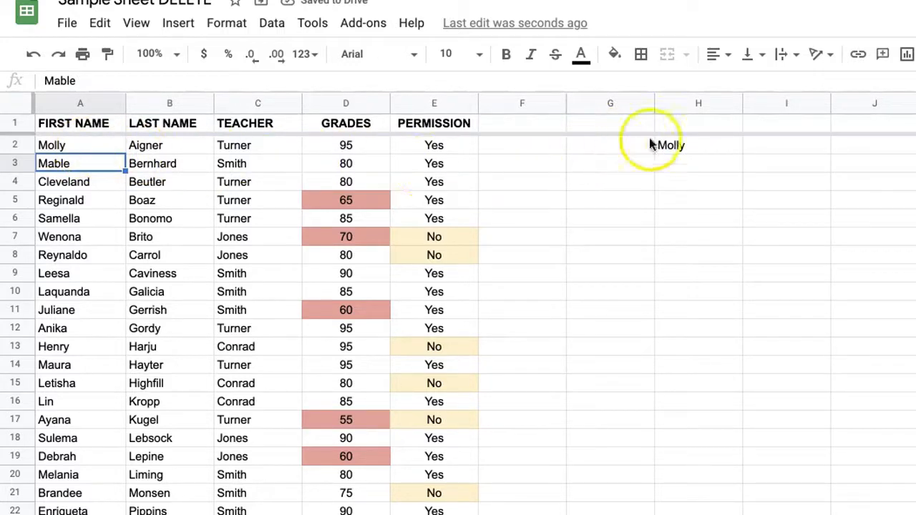
# Step: Fill the H2 reference formula down to H15, and clear the filled range H2:H15
pyautogui.click(695, 145)
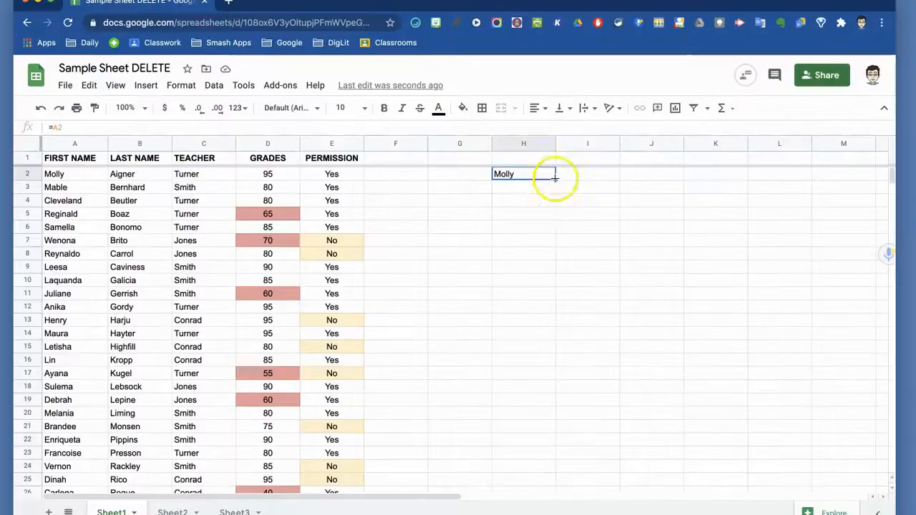
pyautogui.moveTo(555, 176); pyautogui.dragTo(551, 355)
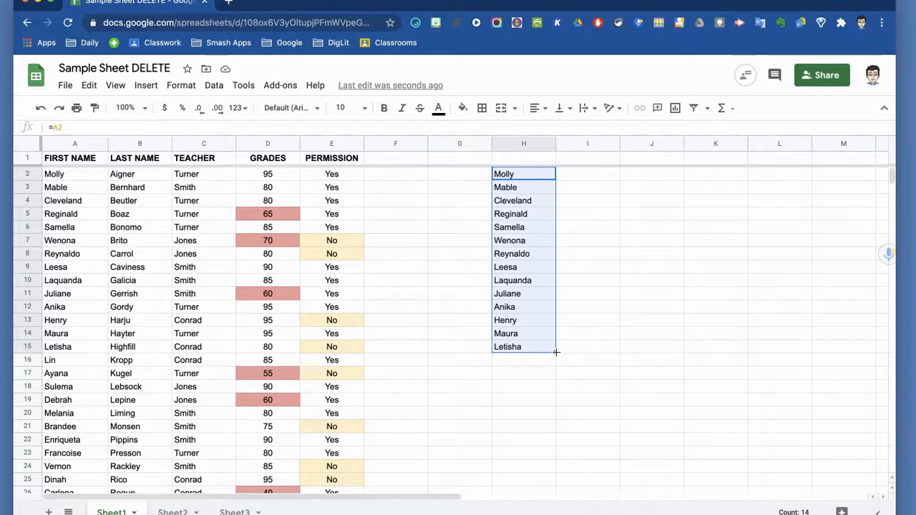
pyautogui.press('Delete')
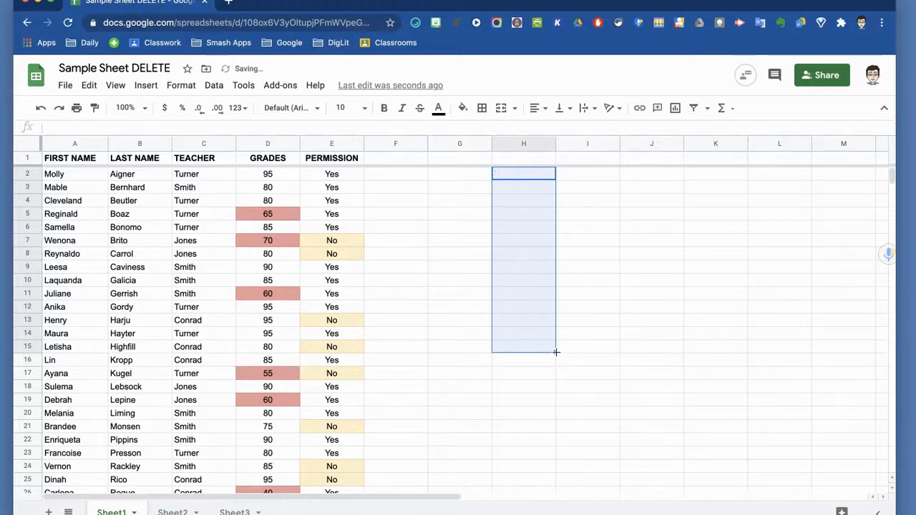
pyautogui.click(552, 389)
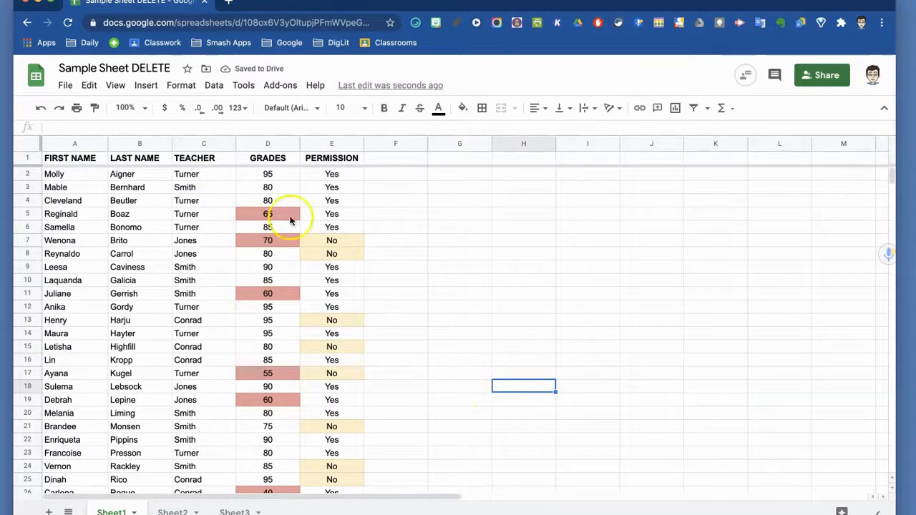
# Step: Enter the suggested formula =AVERAGE(D2:D31) in cell D33 below the GRADES column
pyautogui.scroll(-3, 258, 309)
pyautogui.scroll(-1, 260, 309)
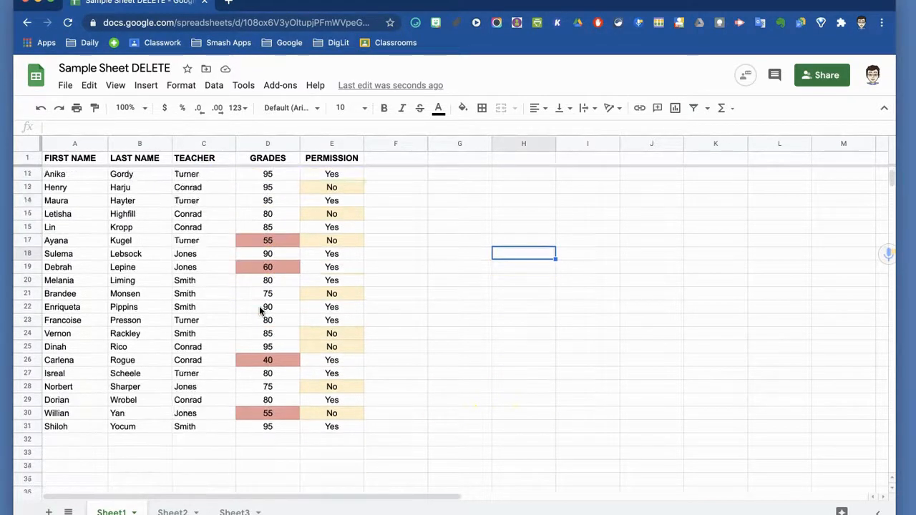
pyautogui.click(256, 445)
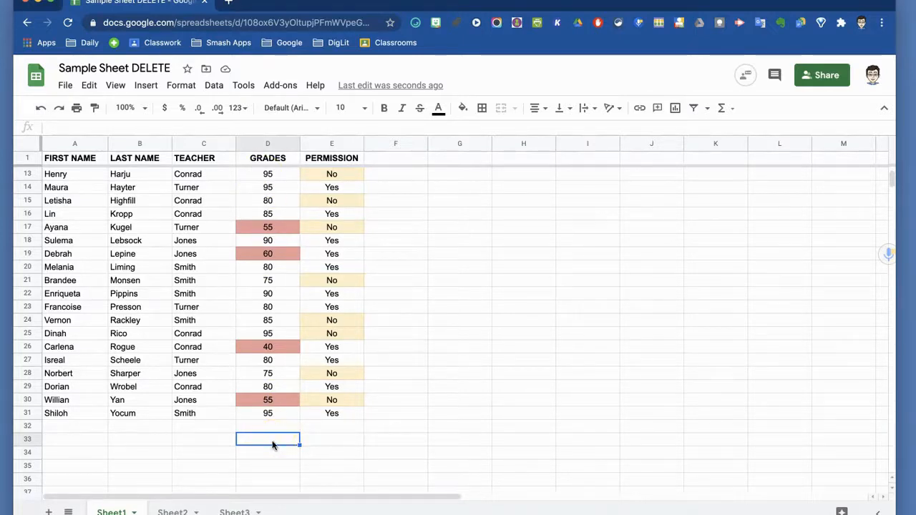
pyautogui.write('=')
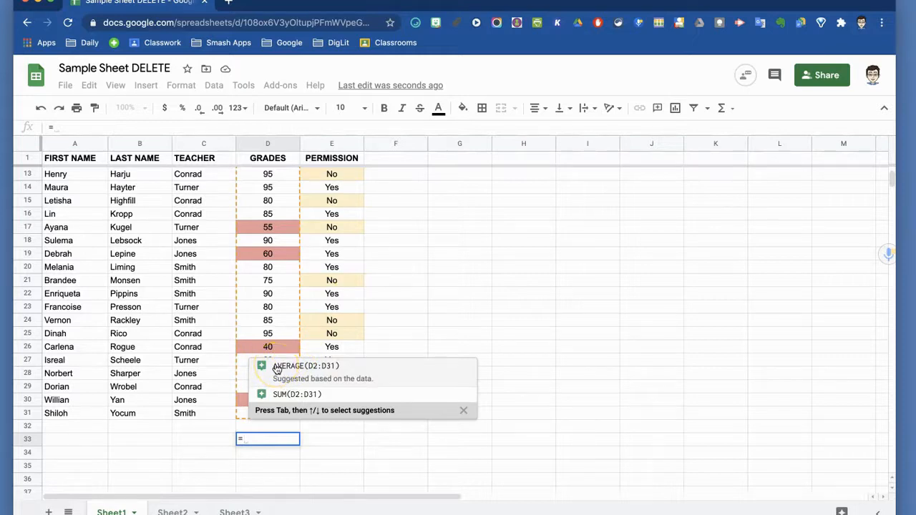
pyautogui.click(333, 368)
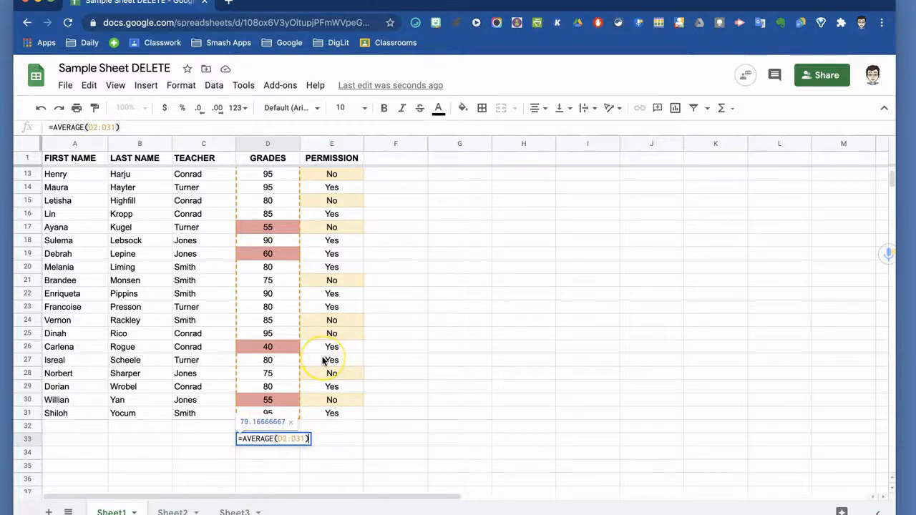
pyautogui.press('Return')
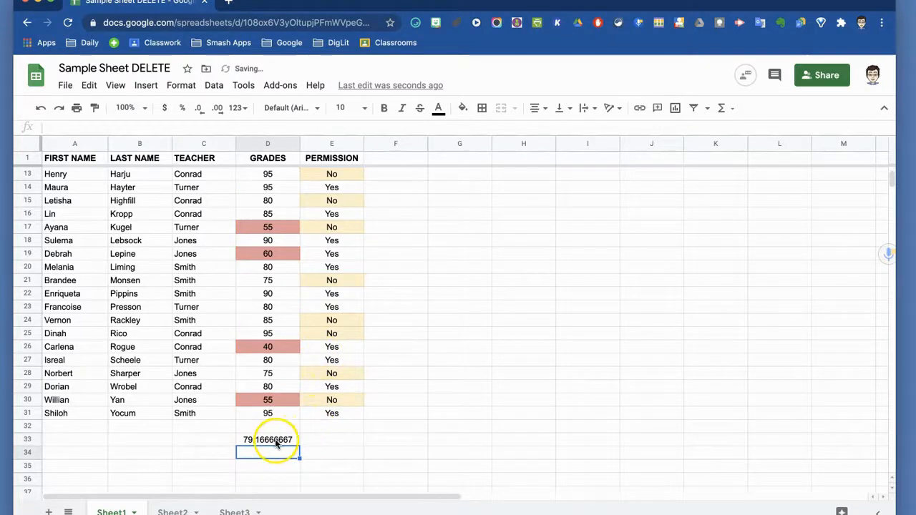
# Step: Reduce the decimal places of the average in D33 until it displays as a whole number
pyautogui.click(275, 438)
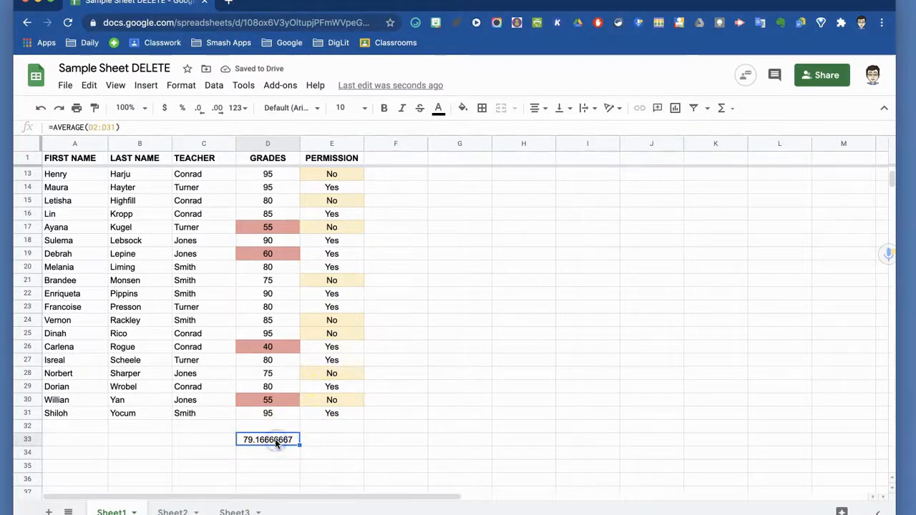
pyautogui.click(201, 113)
pyautogui.click(202, 114)
pyautogui.click(202, 113)
pyautogui.click(202, 113)
pyautogui.click(202, 113)
pyautogui.click(202, 113)
pyautogui.click(202, 113)
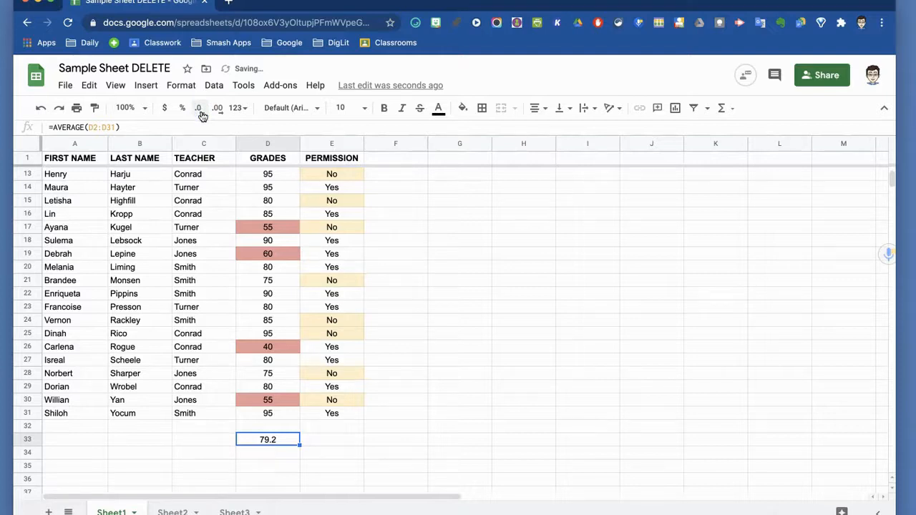
pyautogui.click(202, 113)
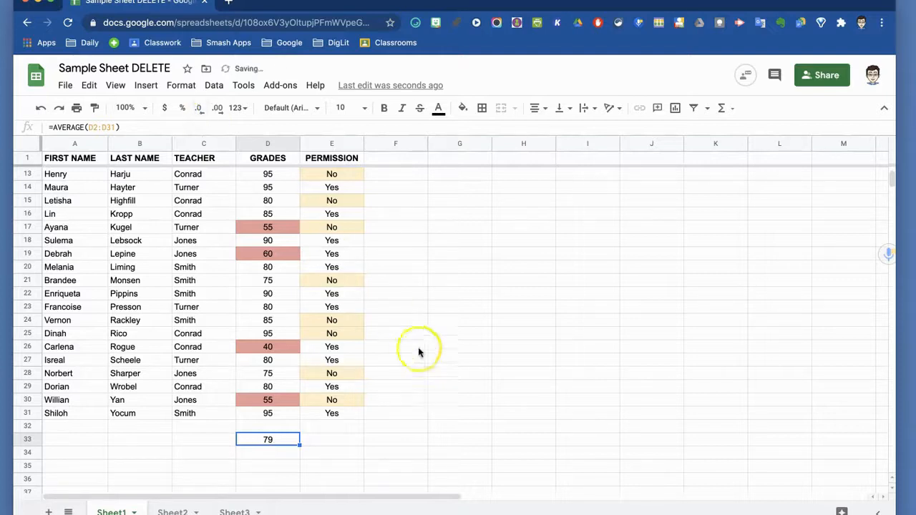
pyautogui.click(437, 425)
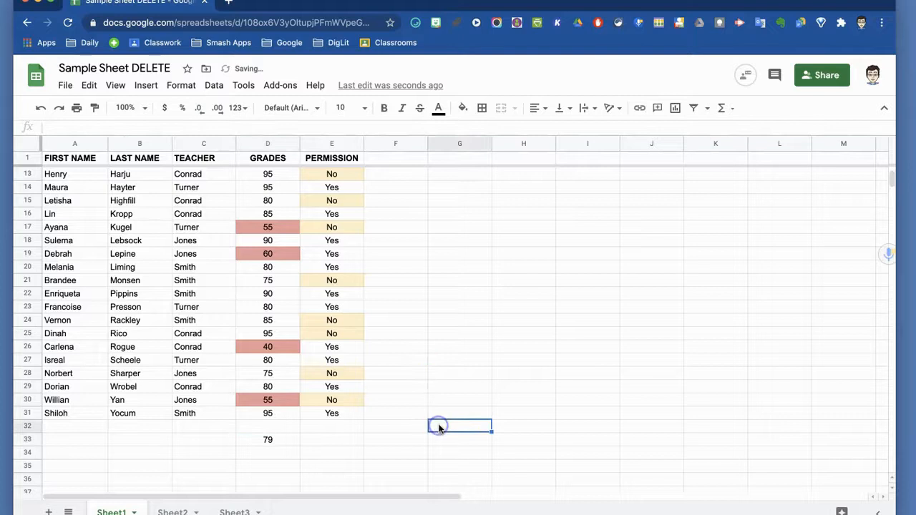
# Step: Replace the formula in D33 with the suggested =SUM(D2:D32), and clear the cell
pyautogui.click(287, 441)
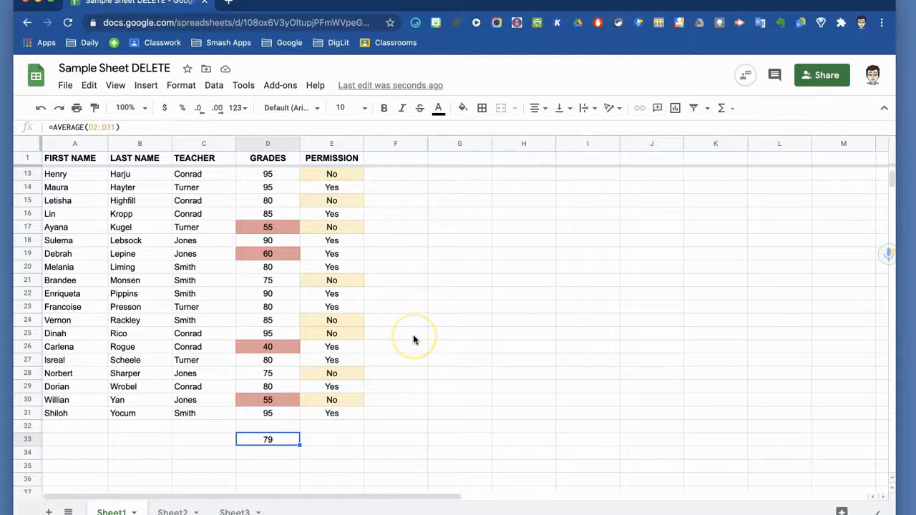
pyautogui.scroll(5, 414, 339)
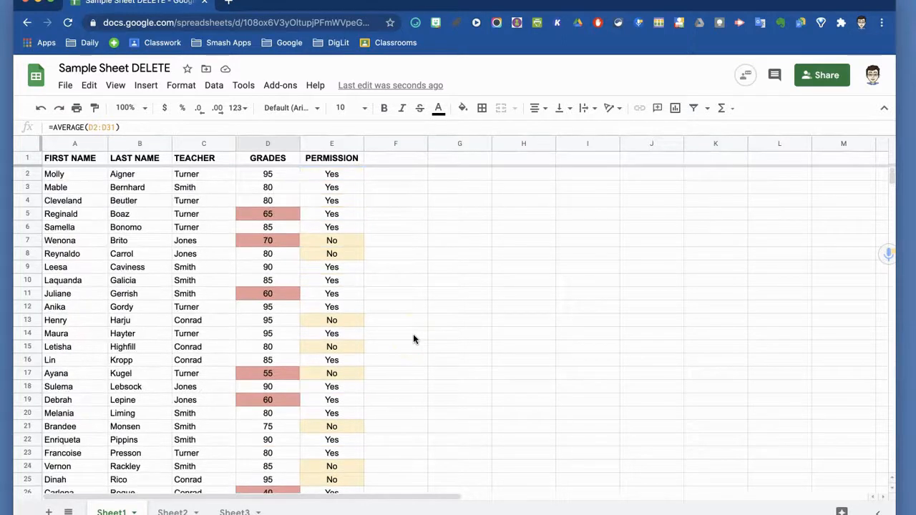
pyautogui.scroll(-5, 407, 356)
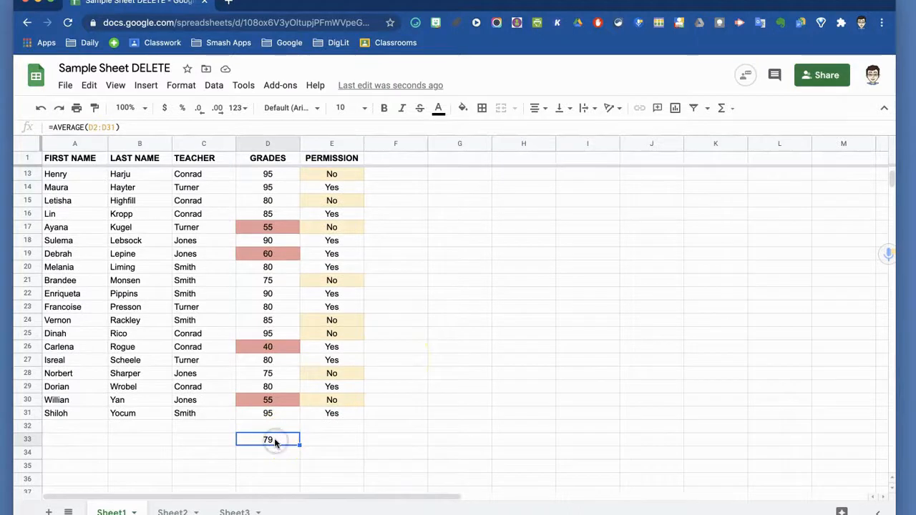
pyautogui.write('=')
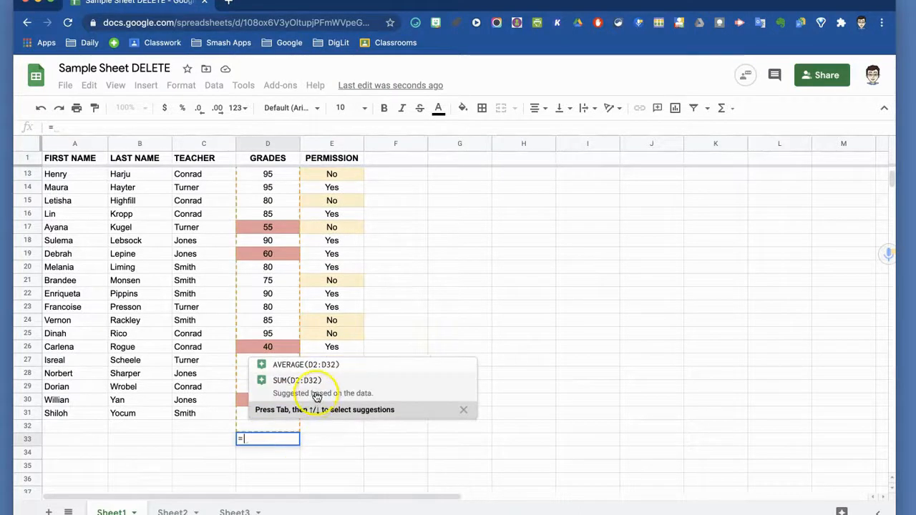
pyautogui.click(309, 381)
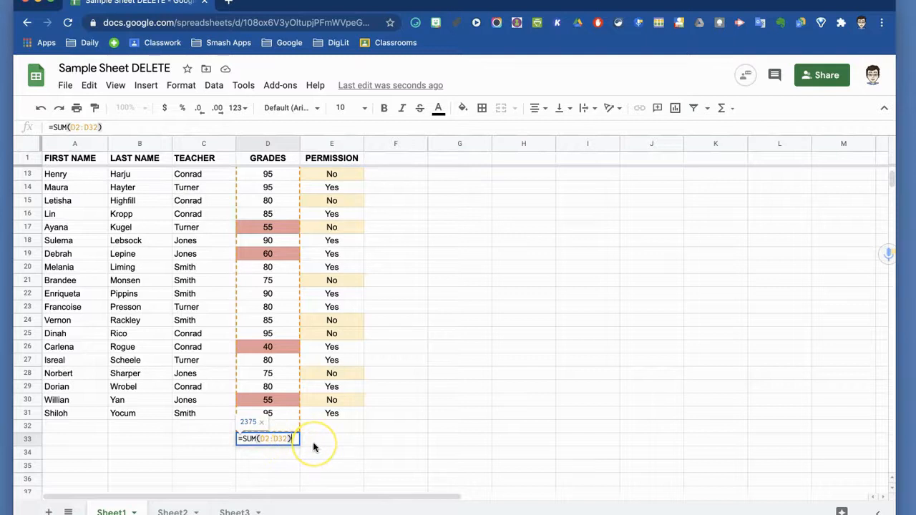
pyautogui.press('Return')
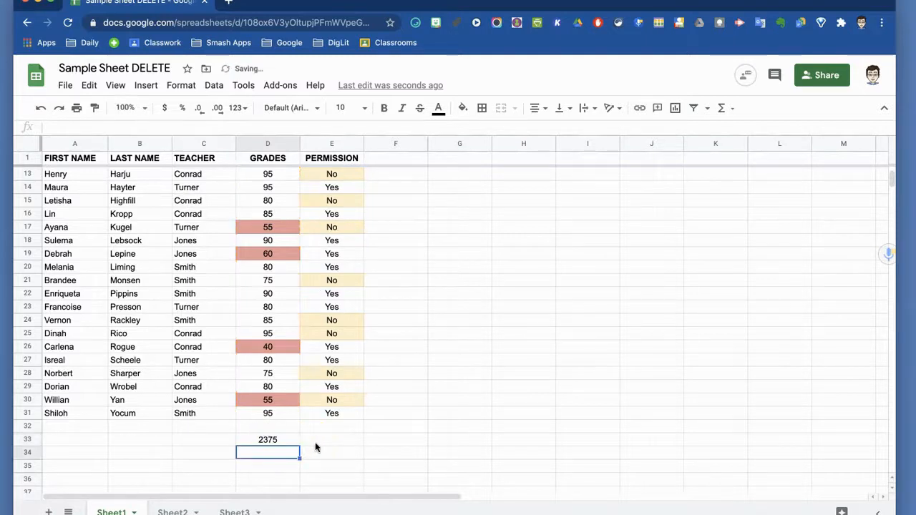
pyautogui.click(286, 439)
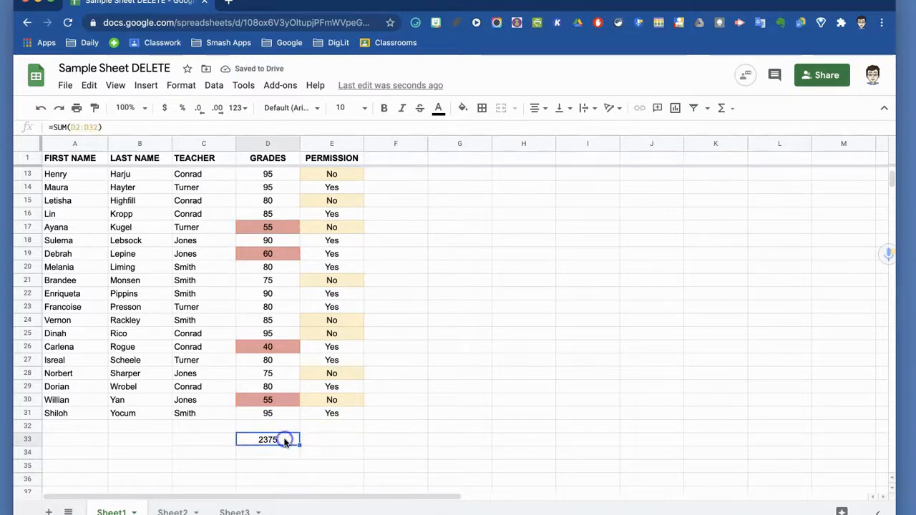
pyautogui.press('Delete')
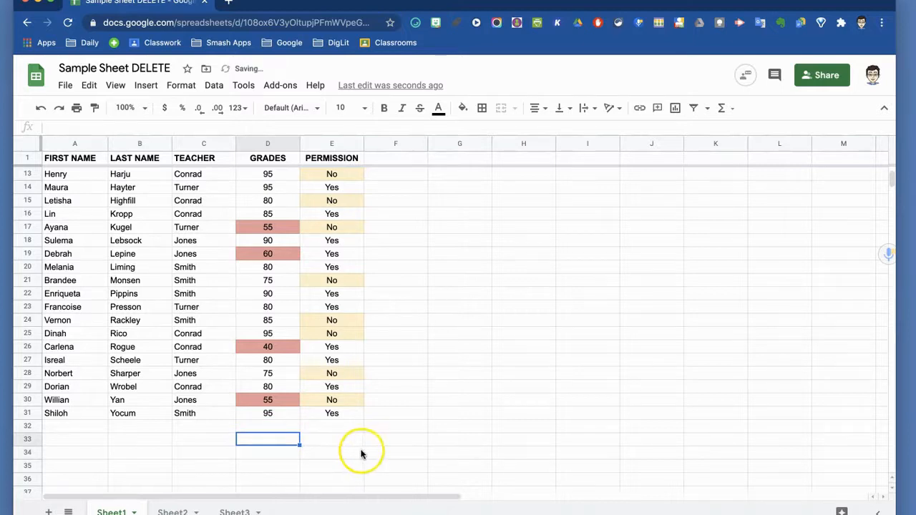
# Step: Start a formula in G2 to browse the full list of available functions, and discard the unfinished formula
pyautogui.scroll(4, 382, 415)
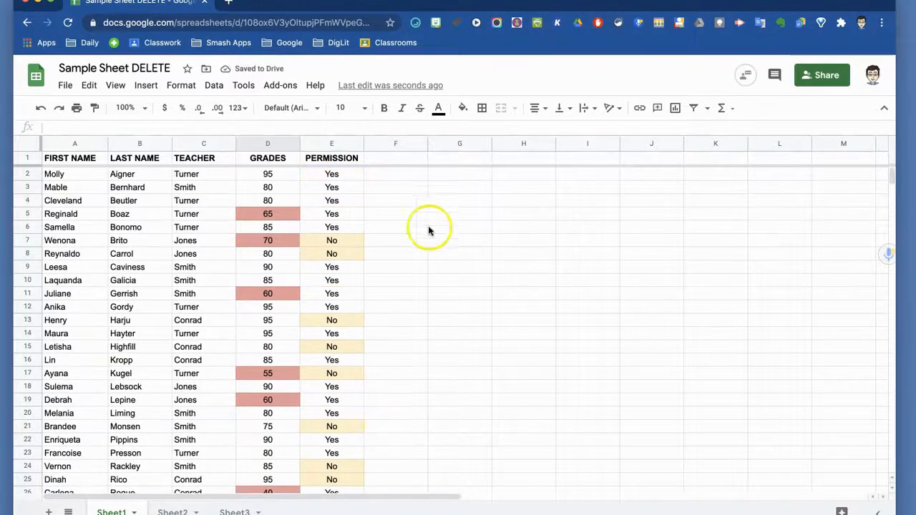
pyautogui.click(458, 176)
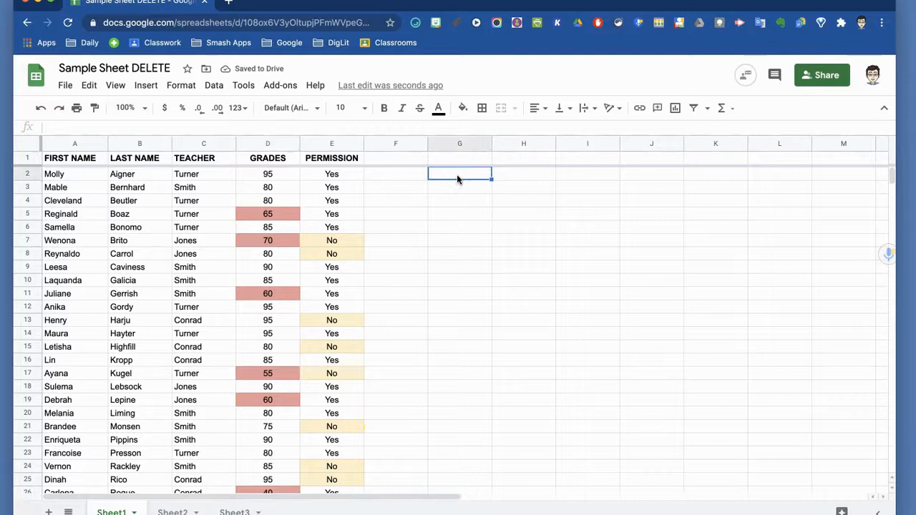
pyautogui.write('=')
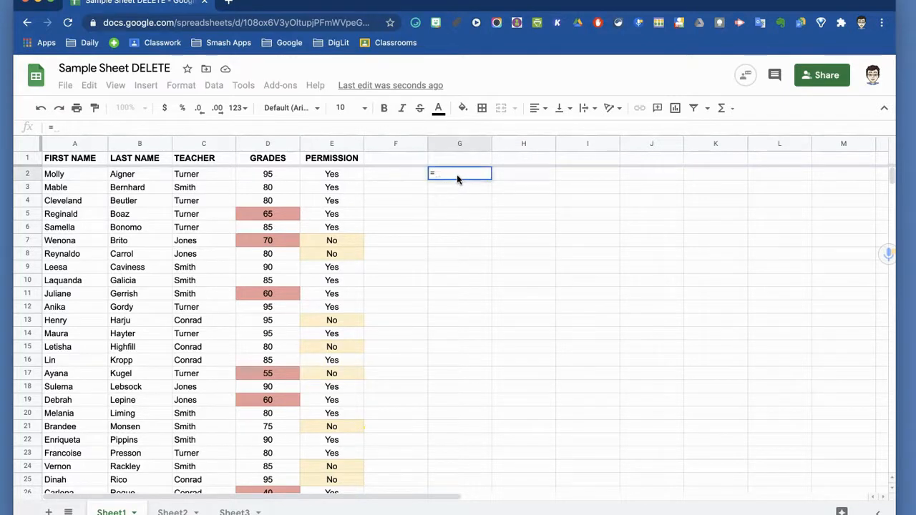
pyautogui.click(732, 113)
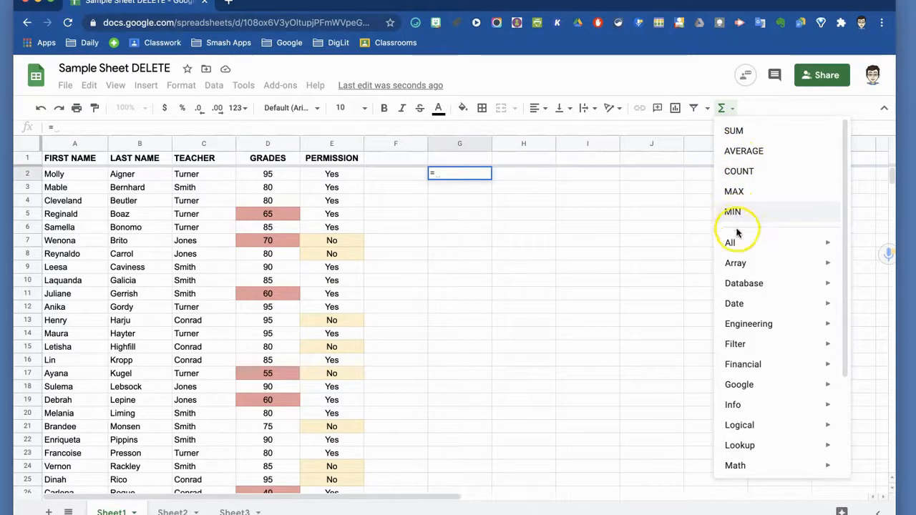
pyautogui.moveTo(739, 239)
pyautogui.scroll(-20, 635, 288)
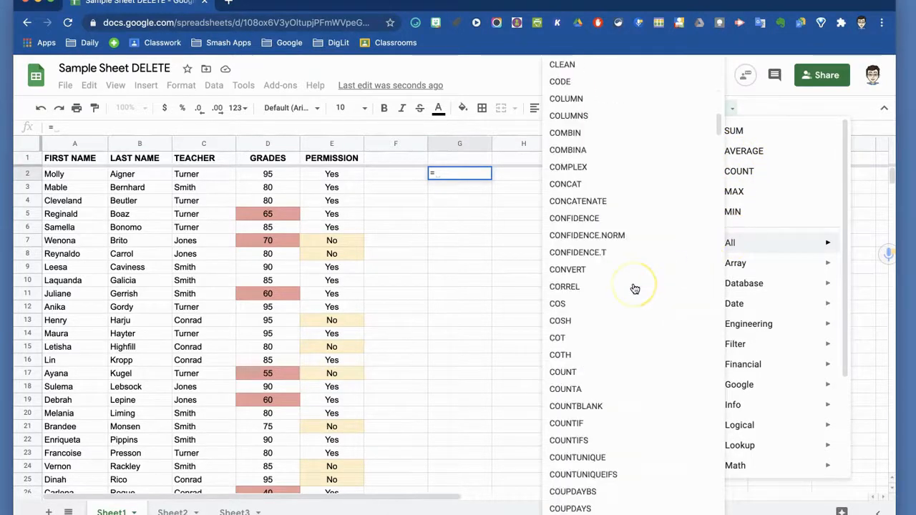
pyautogui.scroll(-20, 635, 289)
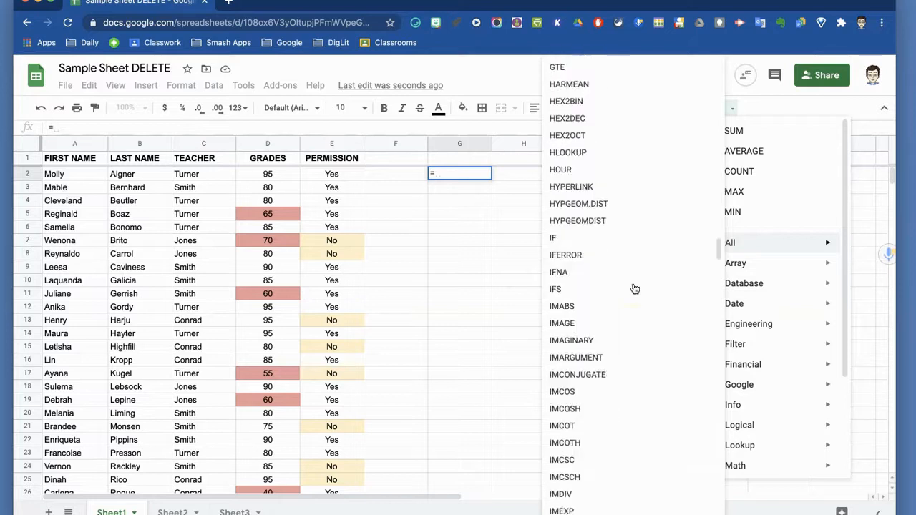
pyautogui.scroll(-20, 635, 289)
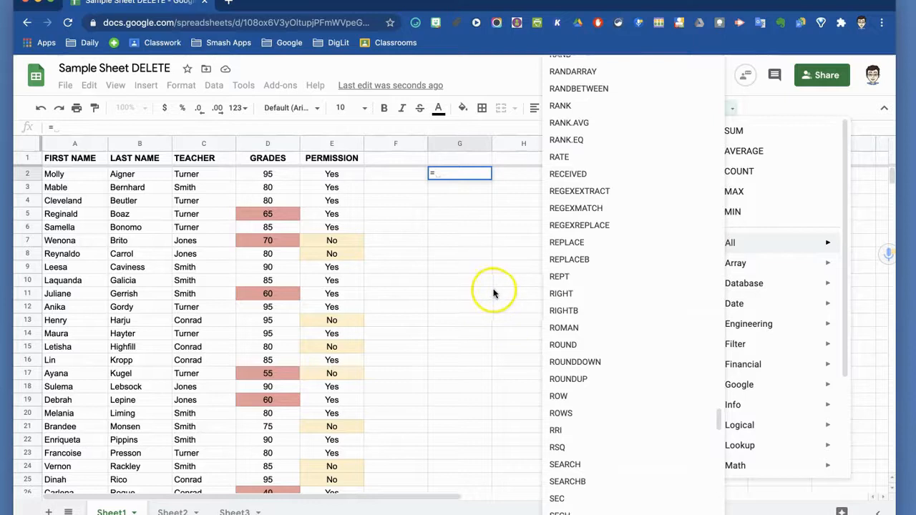
pyautogui.click(490, 267)
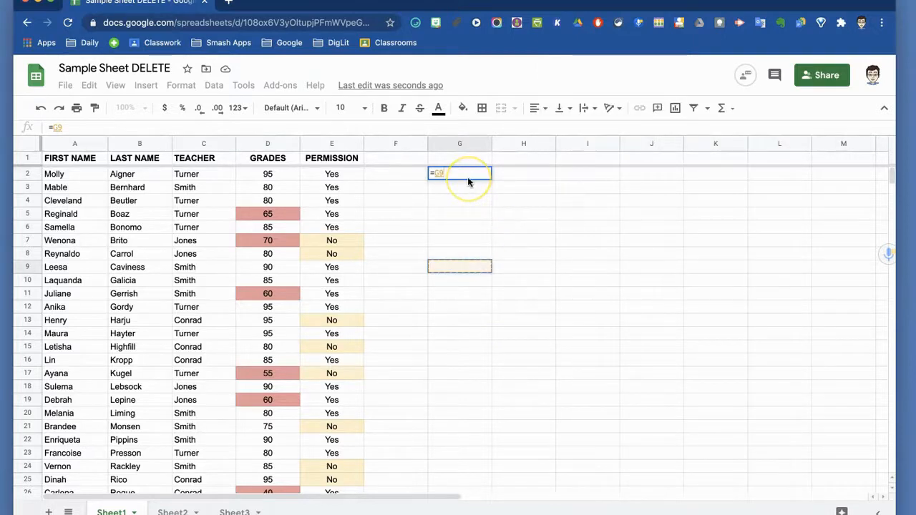
pyautogui.press('BackSpace')
pyautogui.press('BackSpace')
pyautogui.press('Escape')
# Step: Open Explore for the student data and apply the light blue alternating colors to A1:E31
pyautogui.click(464, 284)
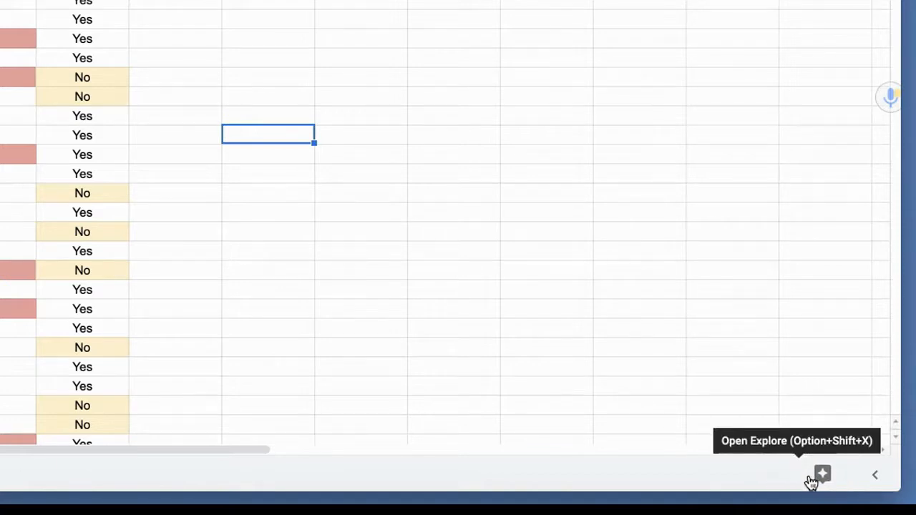
pyautogui.click(824, 477)
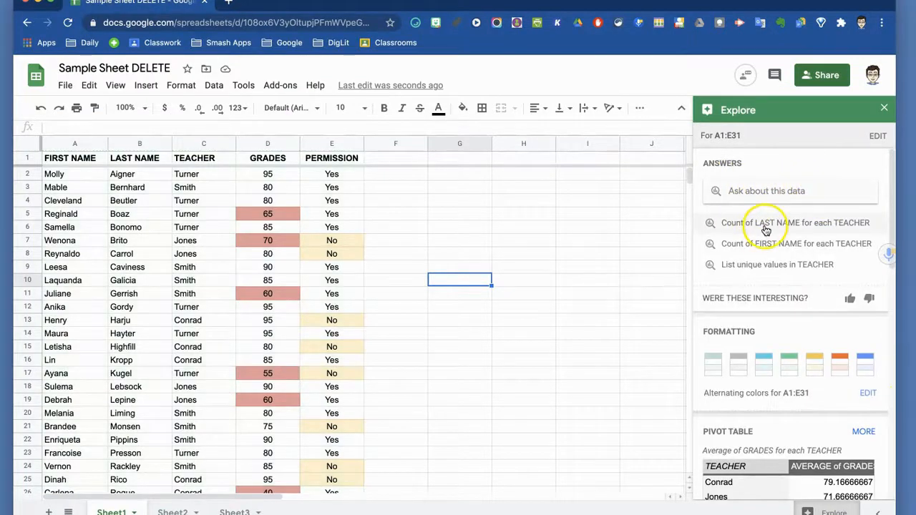
pyautogui.click(766, 371)
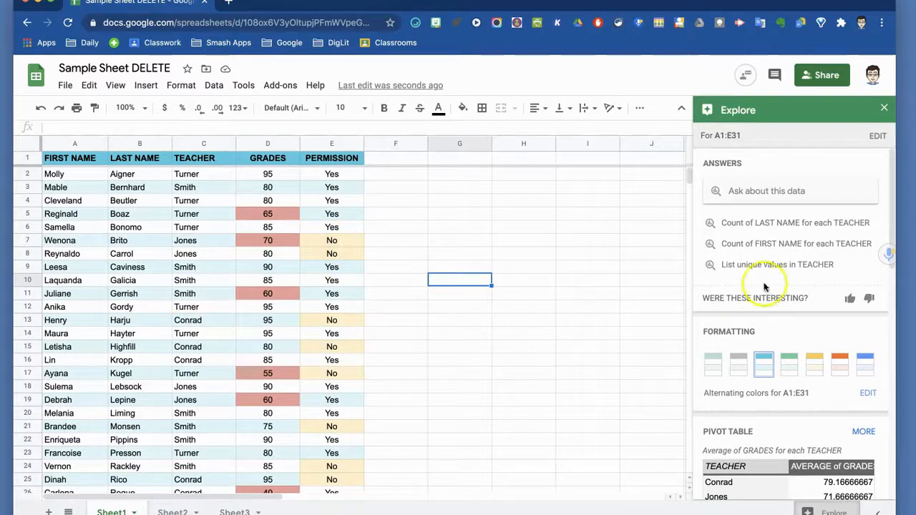
# Step: Insert the suggested pivot table of average GRADES for each TEACHER into a new sheet
pyautogui.scroll(-1, 804, 270)
pyautogui.scroll(-3, 803, 271)
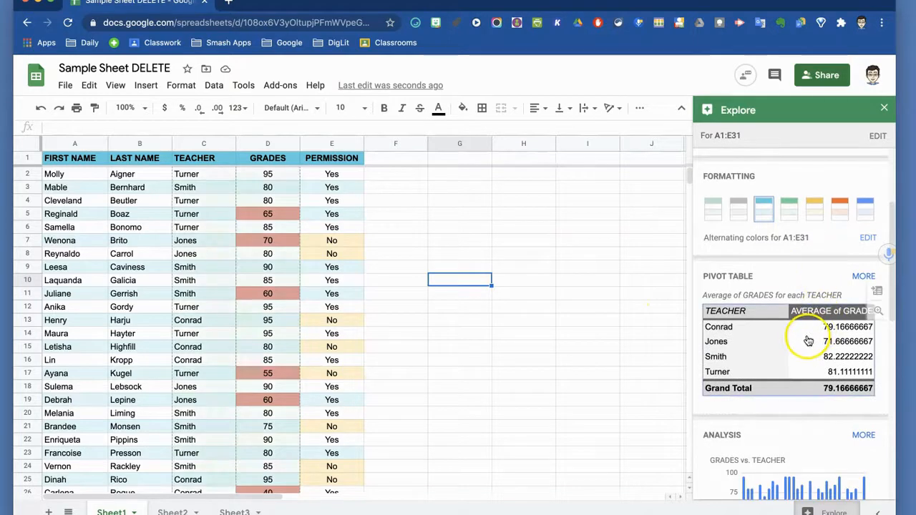
pyautogui.click(809, 341)
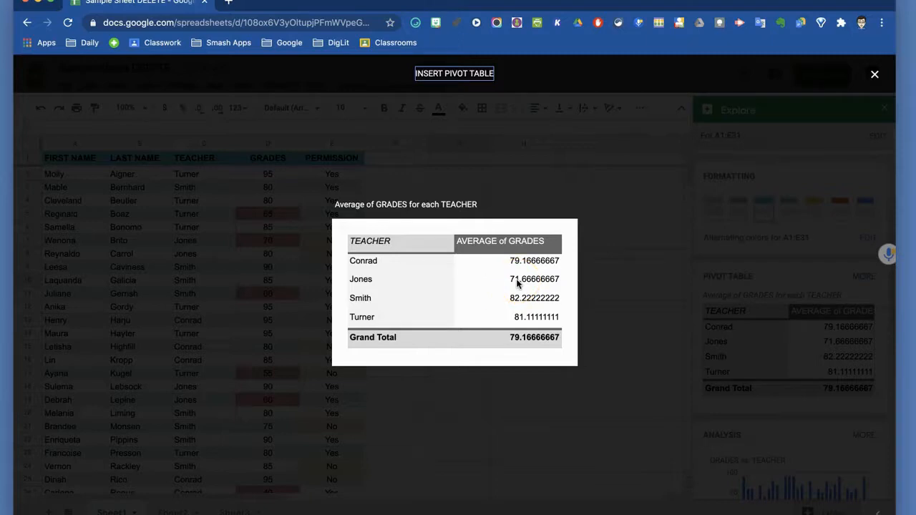
pyautogui.click(453, 74)
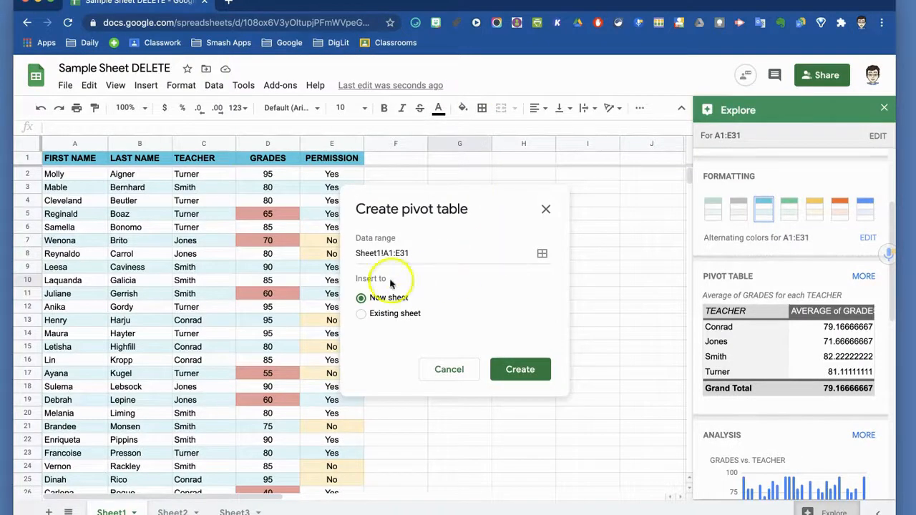
pyautogui.click(521, 370)
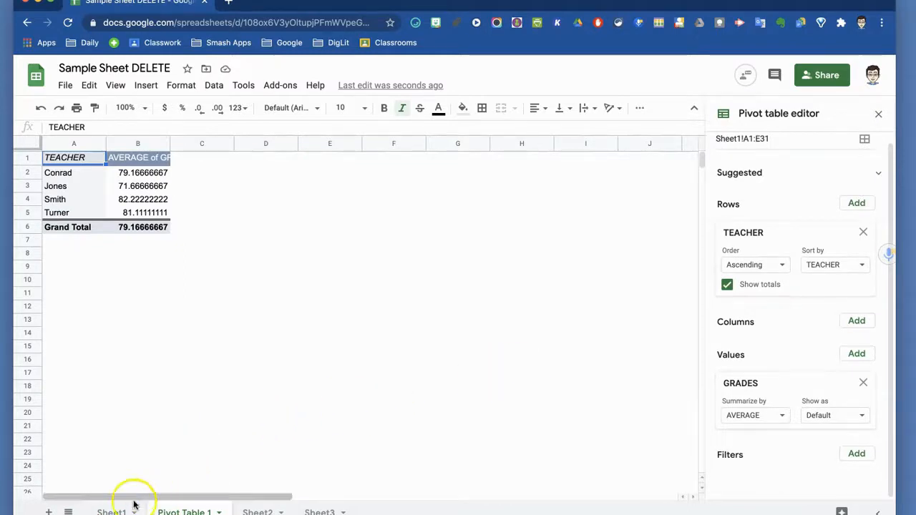
# Step: Compare the student data on Sheet1 with the pivot table sheet, and return to Sheet1
pyautogui.click(112, 510)
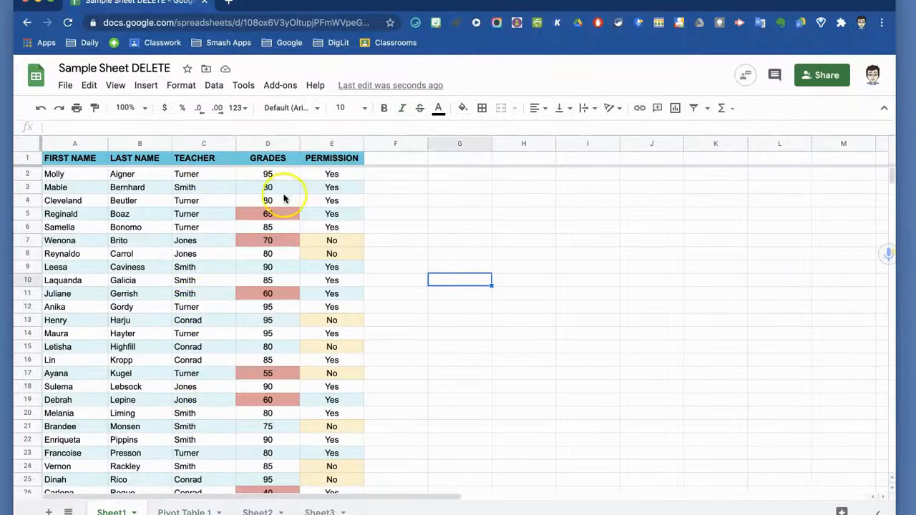
pyautogui.click(176, 511)
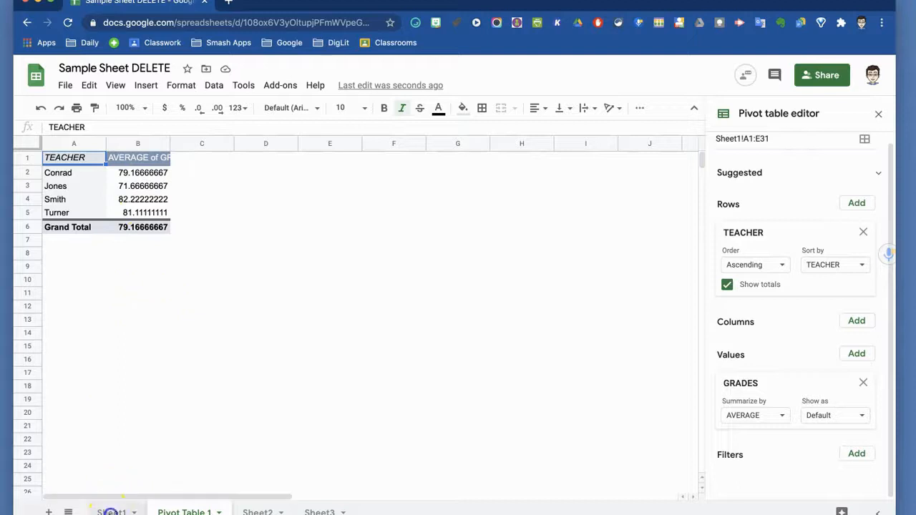
pyautogui.click(113, 511)
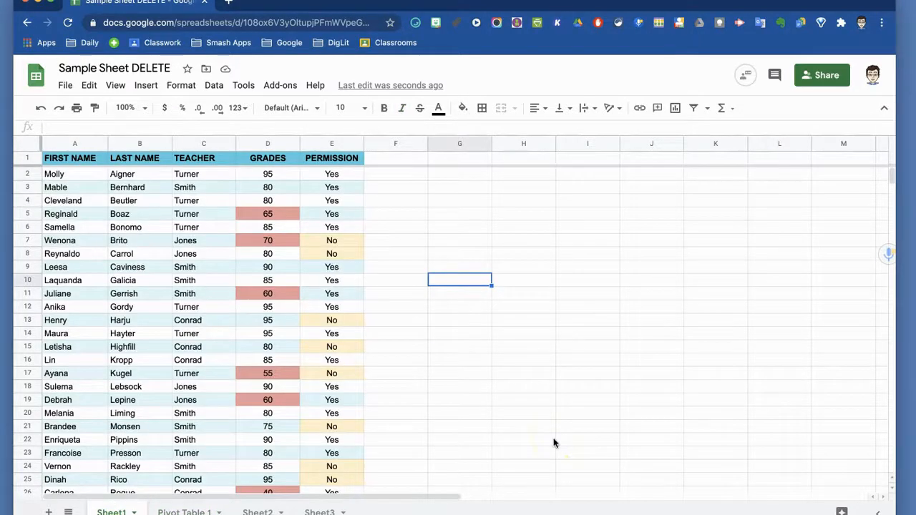